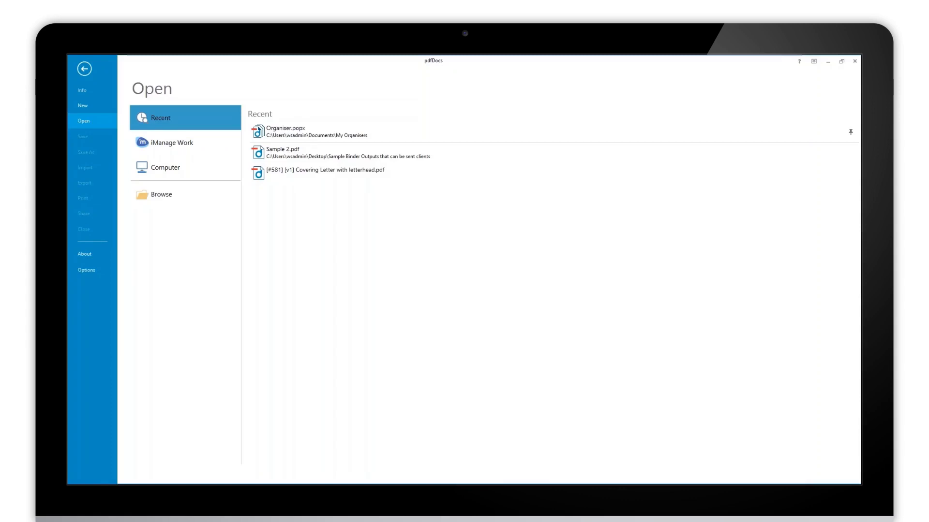
Add a new custom metadata field named DocDated in the Binder options
{"action": "left_click", "coordinate": [86, 271]}
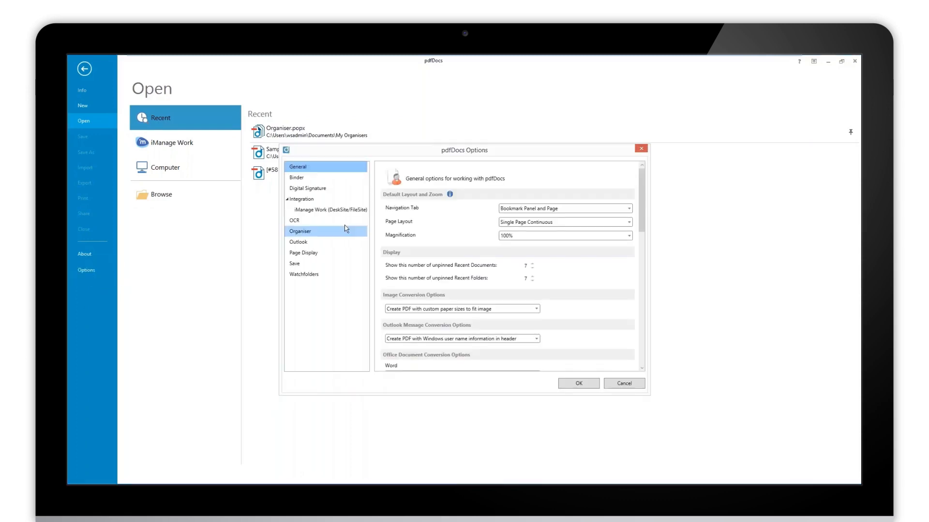
{"action": "left_click", "coordinate": [311, 178]}
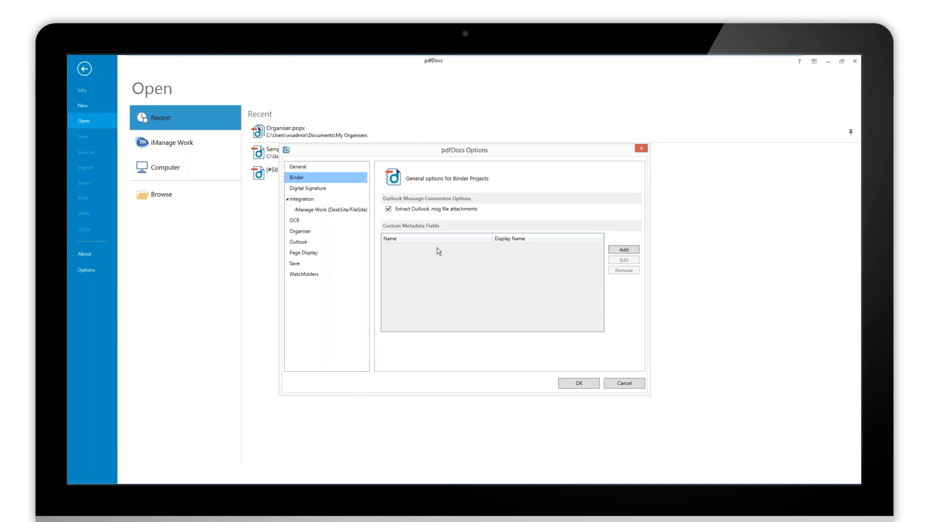
{"action": "left_click", "coordinate": [619, 251]}
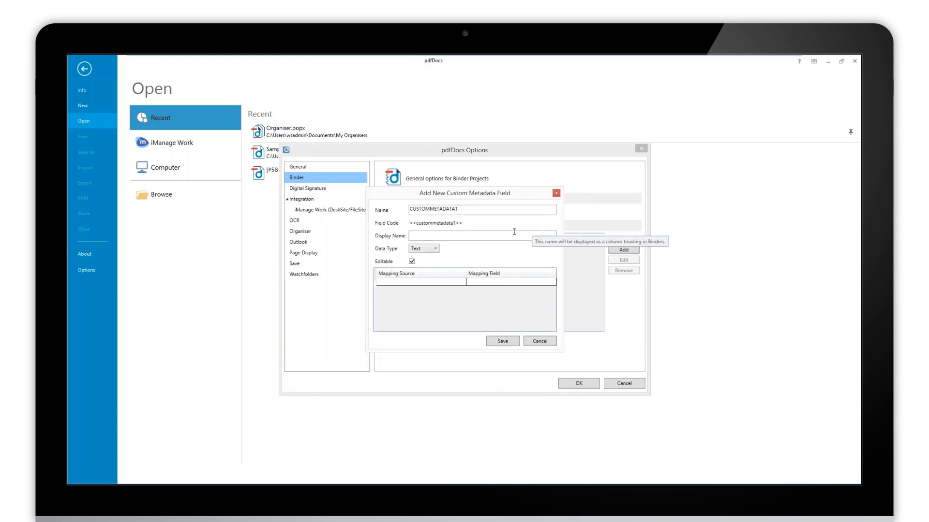
{"action": "left_click_drag", "start_coordinate": [462, 210], "coordinate": [380, 202]}
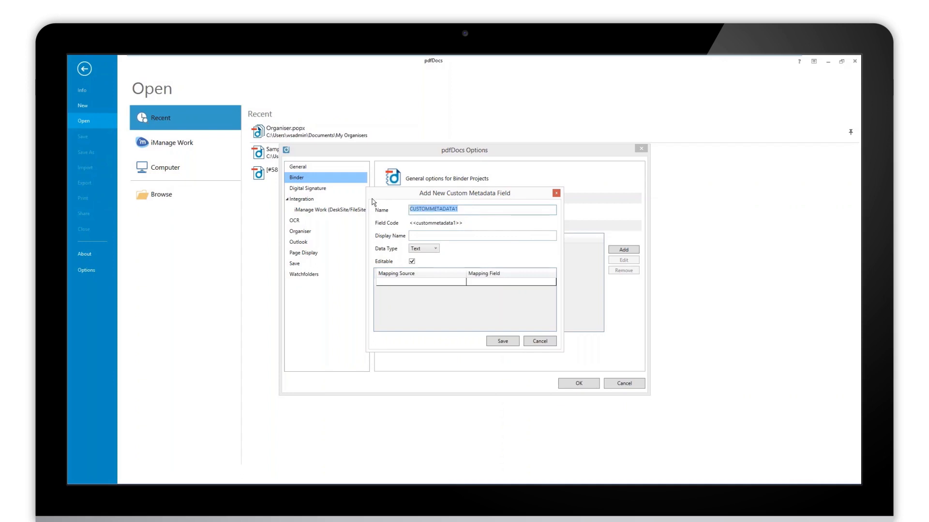
{"action": "type", "text": "Doc"}
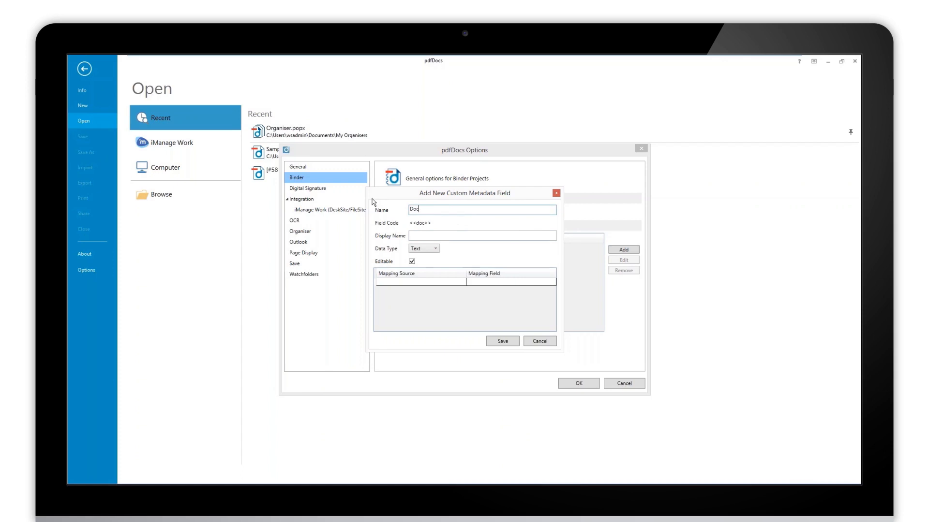
{"action": "type", "text": "Datede"}
Set the new metadata field's display name to Document Date and its data type to Date
{"action": "left_click", "coordinate": [419, 234]}
{"action": "type", "text": "D"}
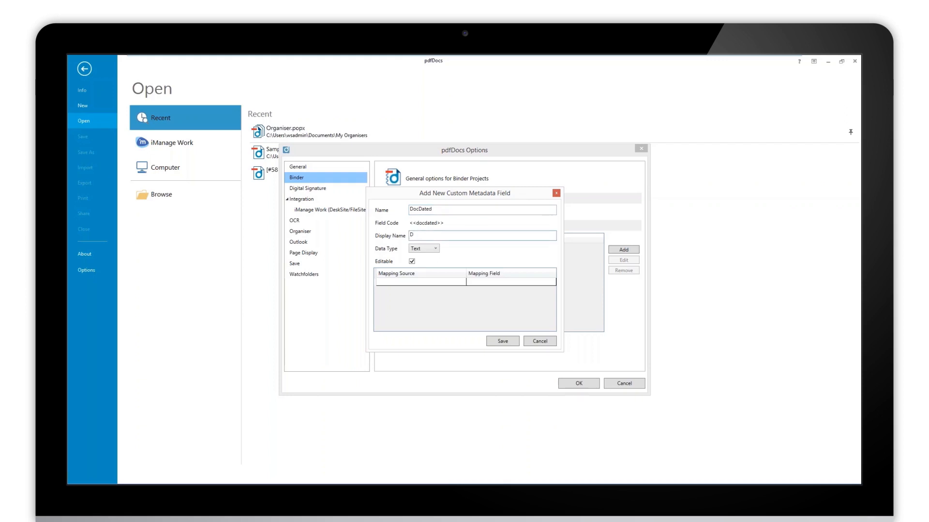
{"action": "type", "text": "ocument Date"}
{"action": "left_click", "coordinate": [433, 249]}
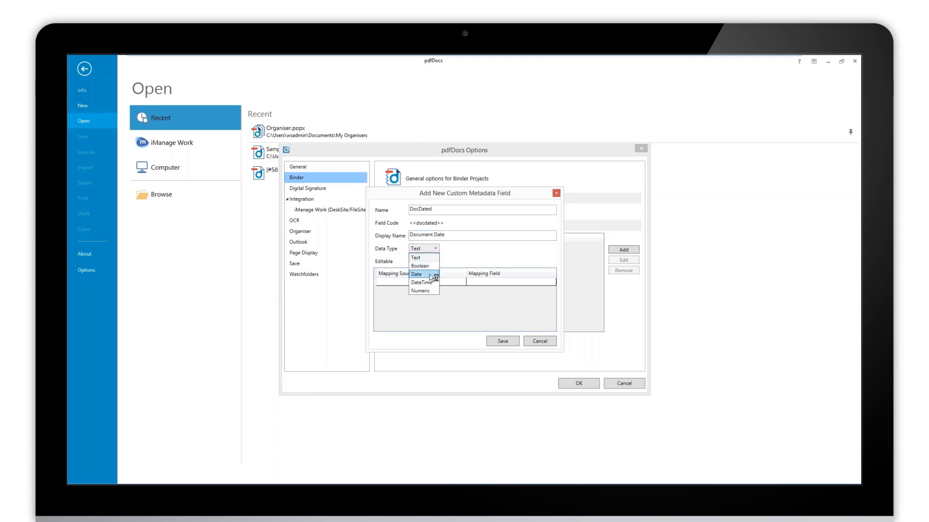
{"action": "left_click", "coordinate": [419, 274]}
Map the Document Date field to the iManage Work source field nrEditDate and save the metadata field
{"action": "left_click", "coordinate": [425, 282]}
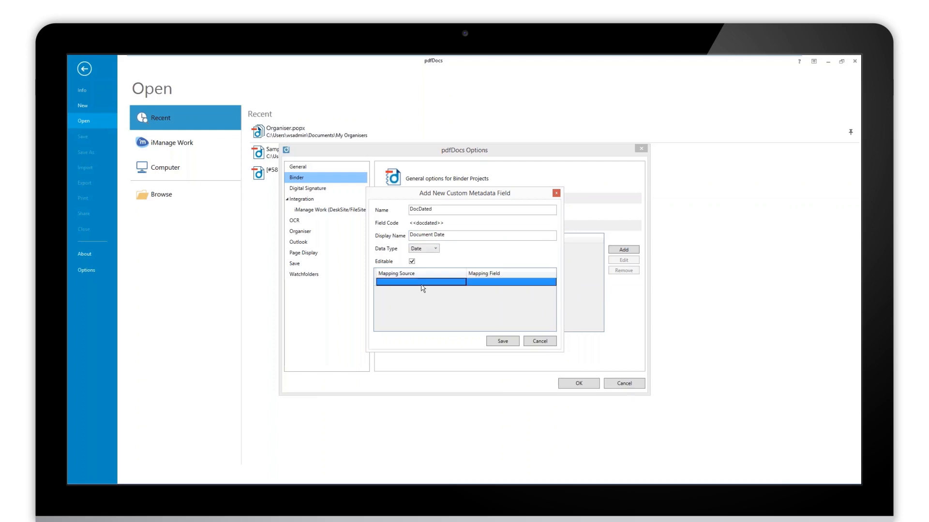
{"action": "left_click", "coordinate": [460, 285]}
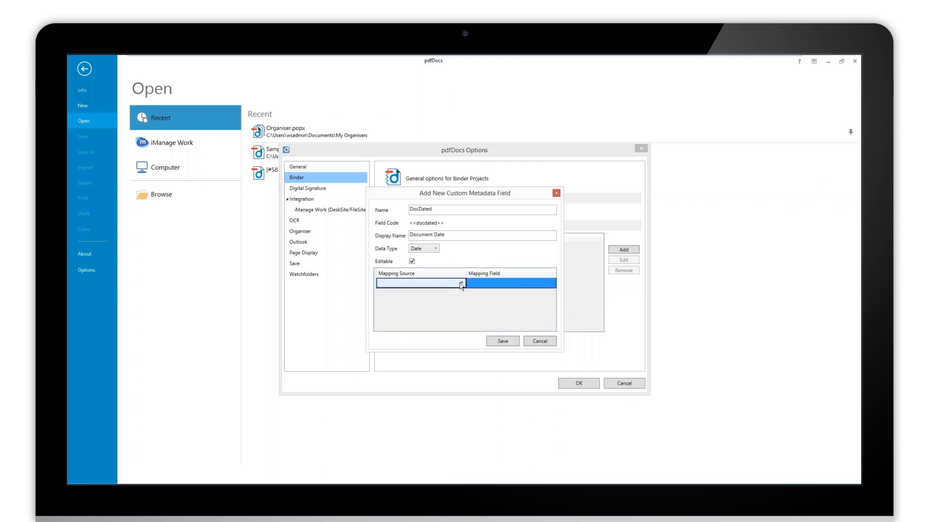
{"action": "left_click", "coordinate": [461, 284]}
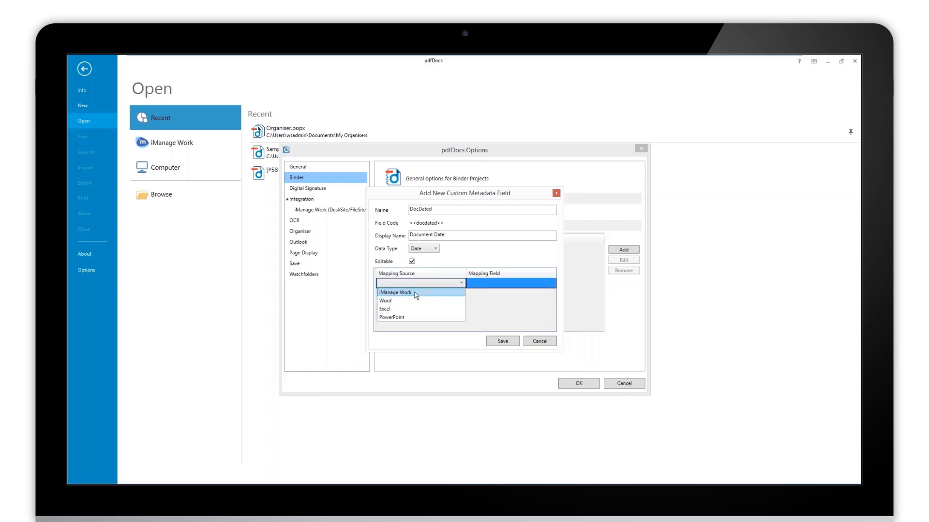
{"action": "left_click", "coordinate": [413, 292]}
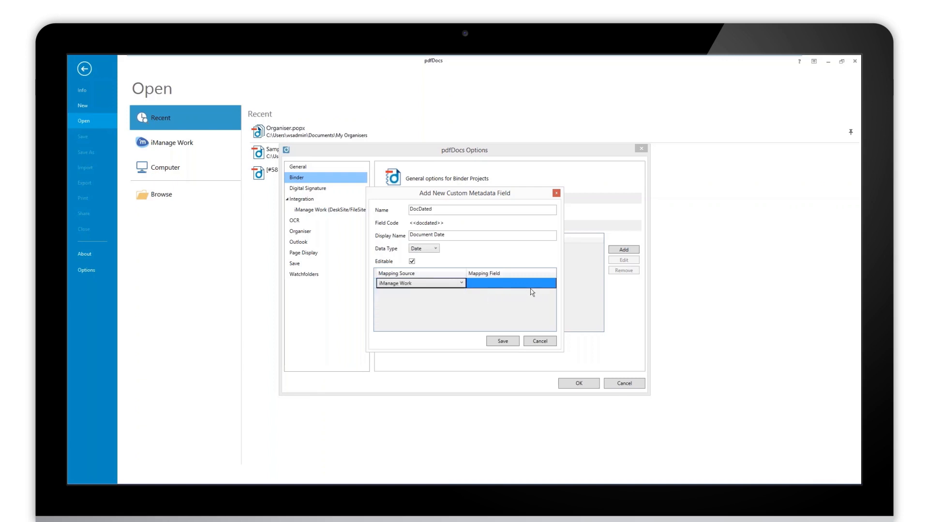
{"action": "left_click", "coordinate": [500, 286]}
{"action": "left_click", "coordinate": [499, 286]}
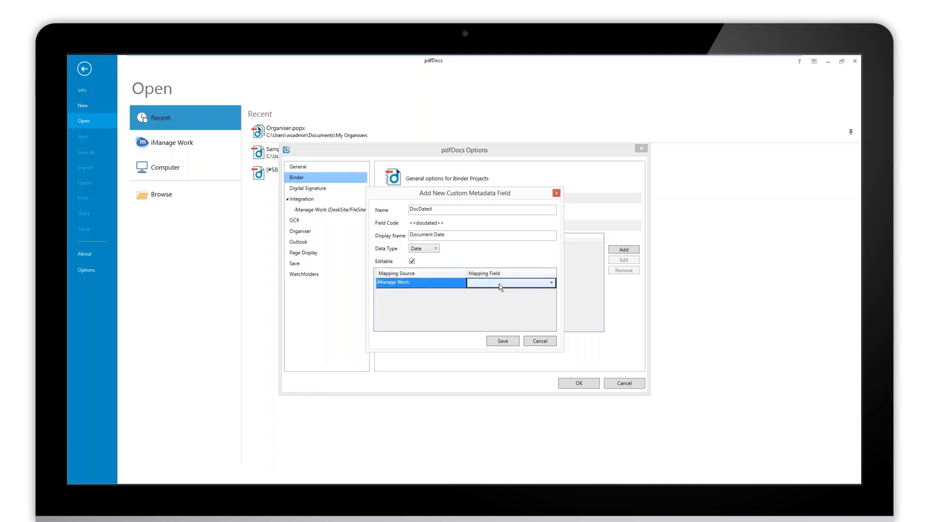
{"action": "left_click", "coordinate": [553, 285]}
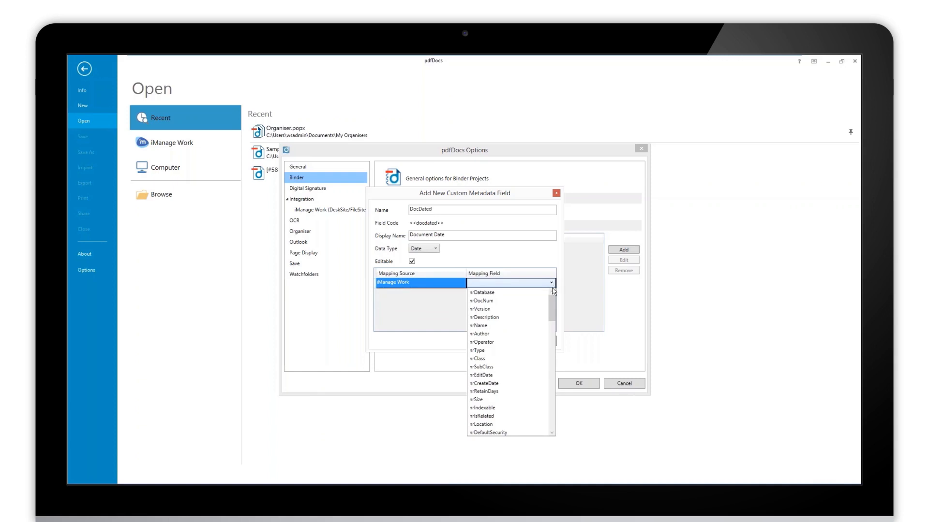
{"action": "left_click", "coordinate": [485, 376]}
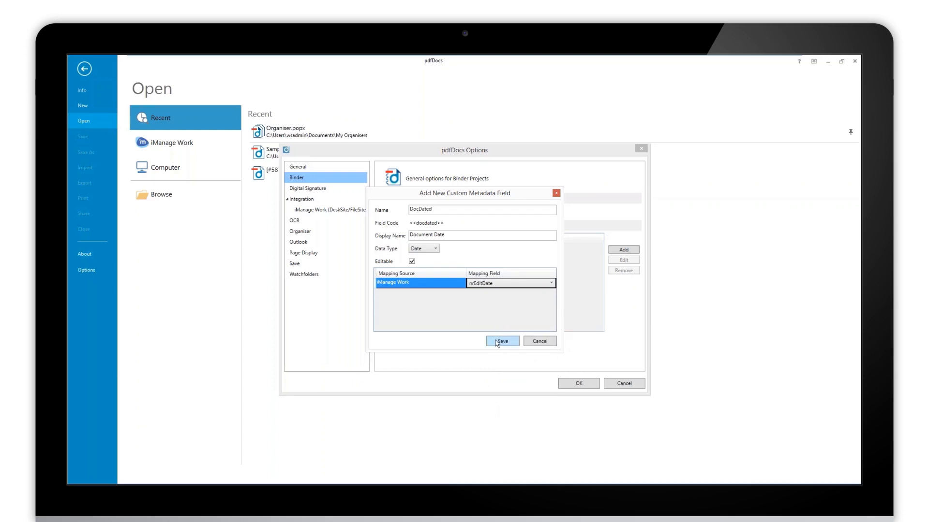
{"action": "left_click", "coordinate": [497, 343]}
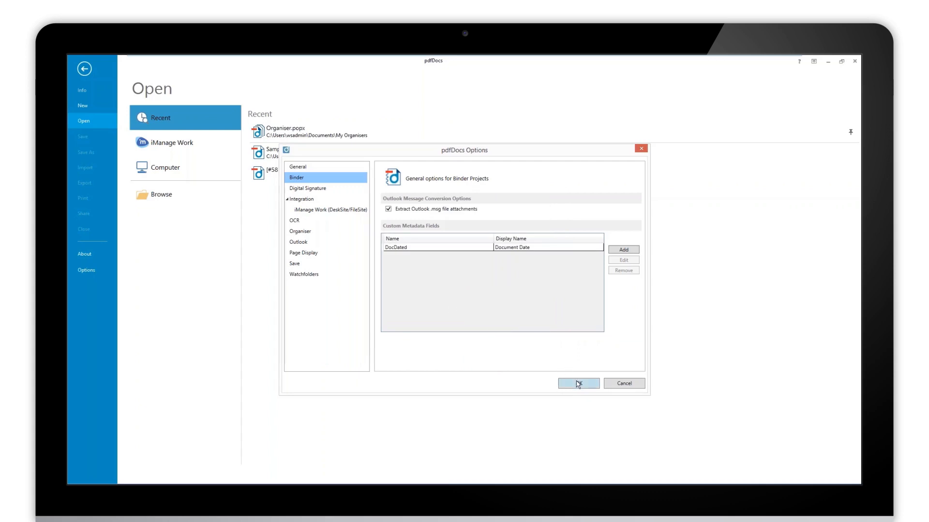
Add a second custom metadata field with name and display name Parties, and apply the options
{"action": "left_click", "coordinate": [623, 249]}
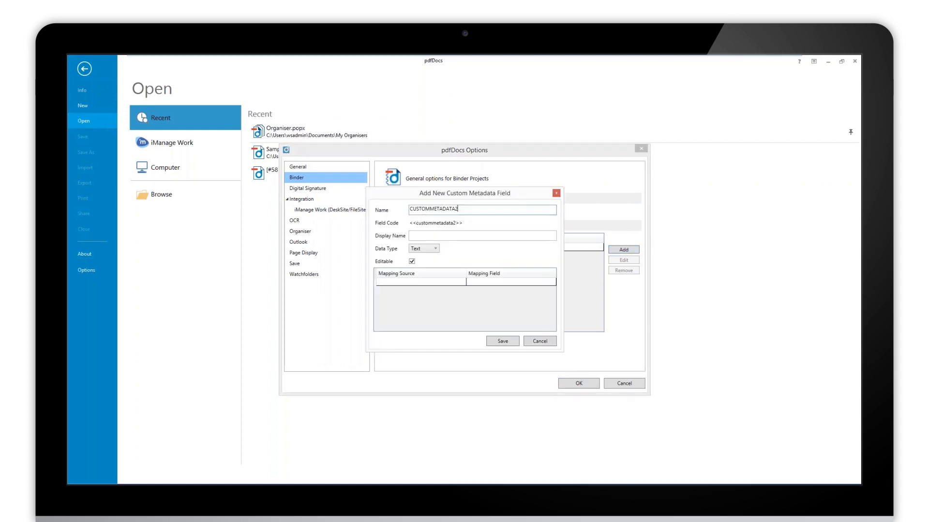
{"action": "left_click_drag", "start_coordinate": [465, 209], "coordinate": [305, 219]}
{"action": "type", "text": "Parties"}
{"action": "left_click", "coordinate": [420, 234]}
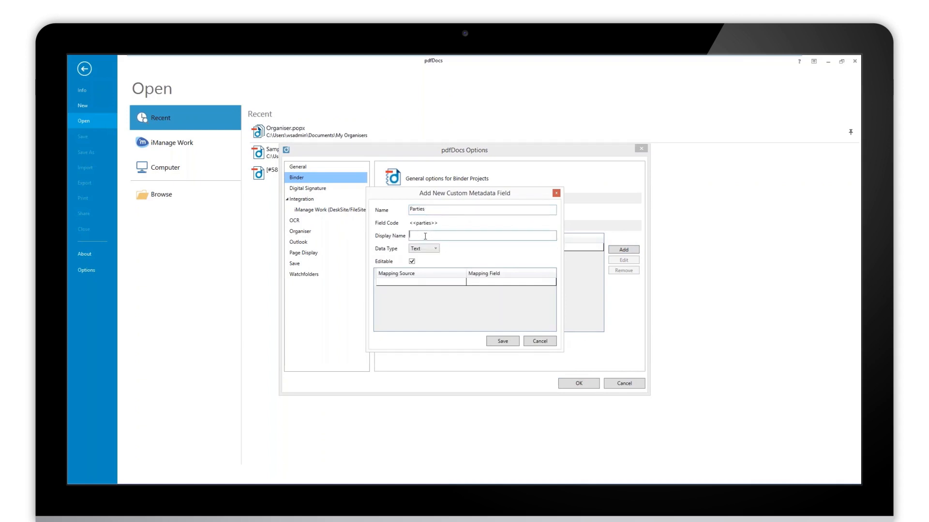
{"action": "type", "text": "Parties"}
{"action": "left_click", "coordinate": [445, 282]}
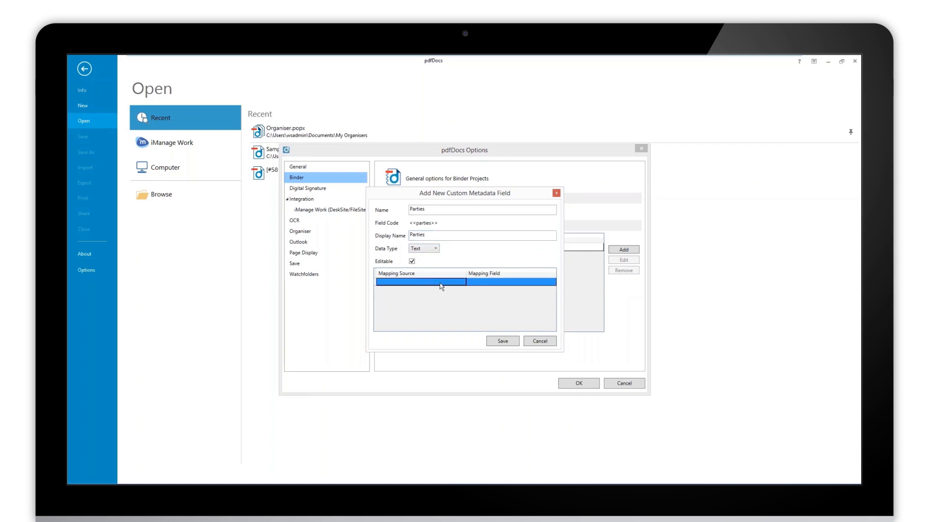
{"action": "left_click", "coordinate": [502, 343]}
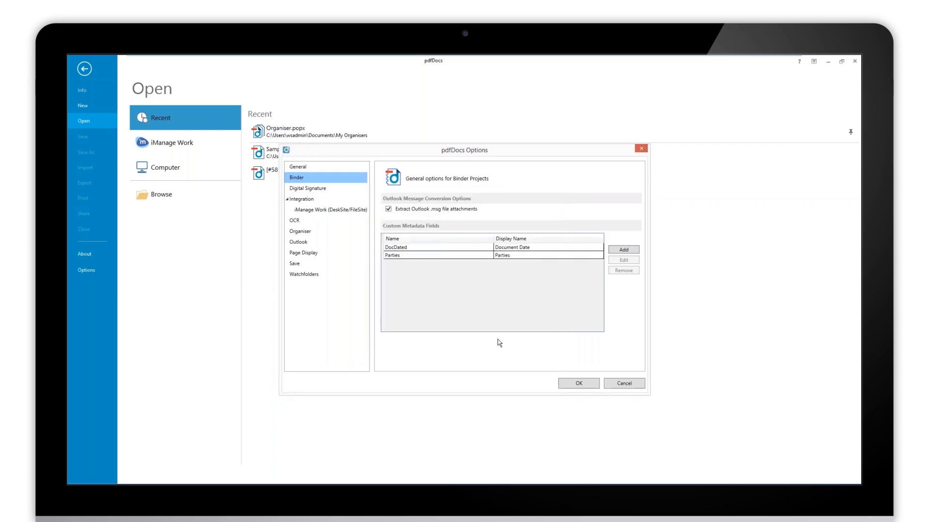
{"action": "left_click", "coordinate": [567, 384]}
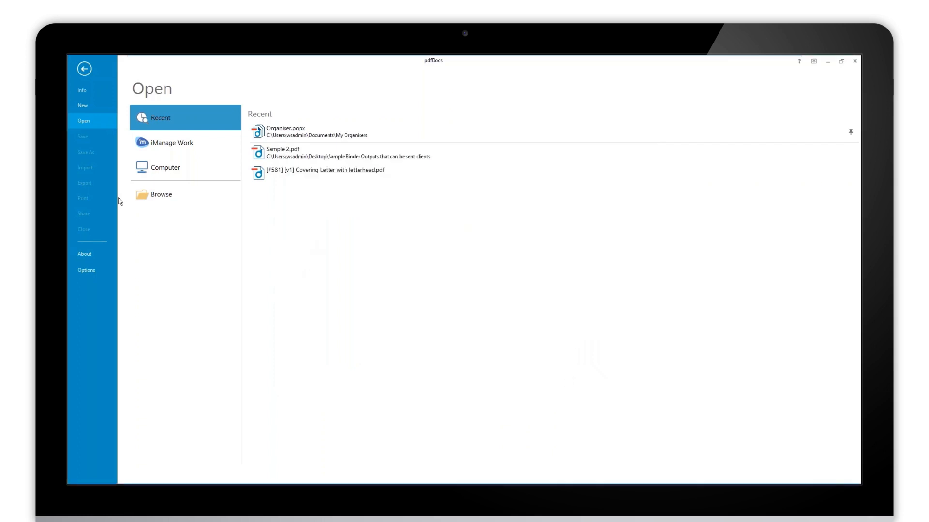
Create a new binder project named test 0 in the default location
{"action": "left_click", "coordinate": [83, 103]}
{"action": "left_click", "coordinate": [165, 331]}
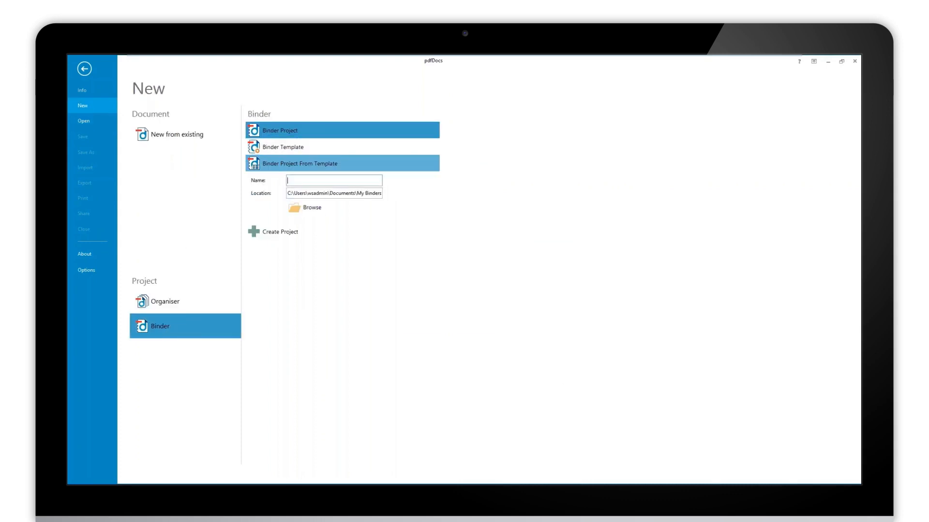
{"action": "type", "text": "test 0"}
{"action": "left_click", "coordinate": [271, 233]}
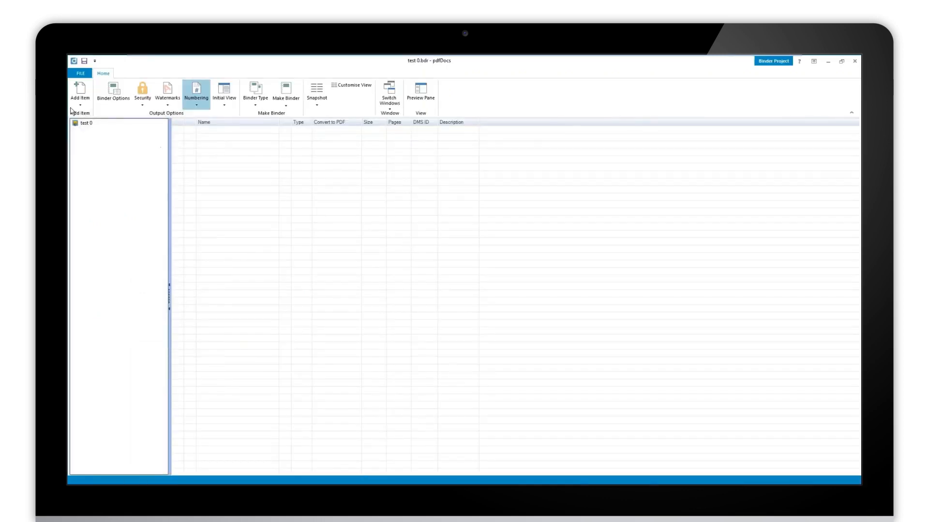
Add the iManage Work folder Final Documents from the first Ford Motor Company matter in Matter Worklist to the binder
{"action": "left_click", "coordinate": [81, 108]}
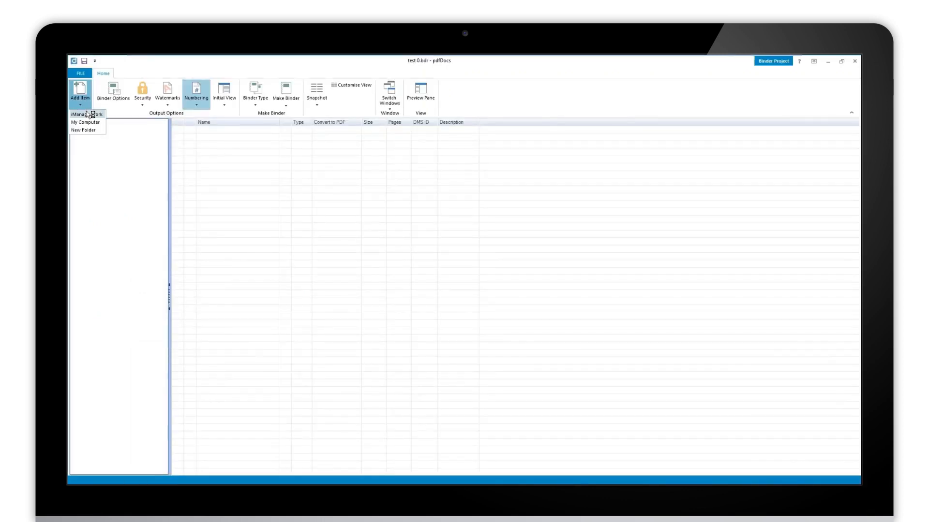
{"action": "left_click", "coordinate": [90, 115]}
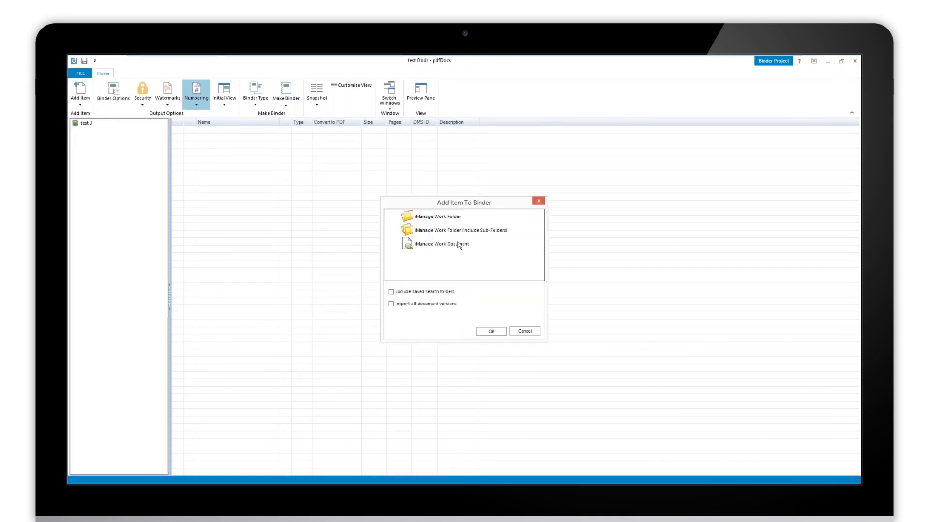
{"action": "left_click", "coordinate": [435, 216]}
{"action": "left_click", "coordinate": [489, 331]}
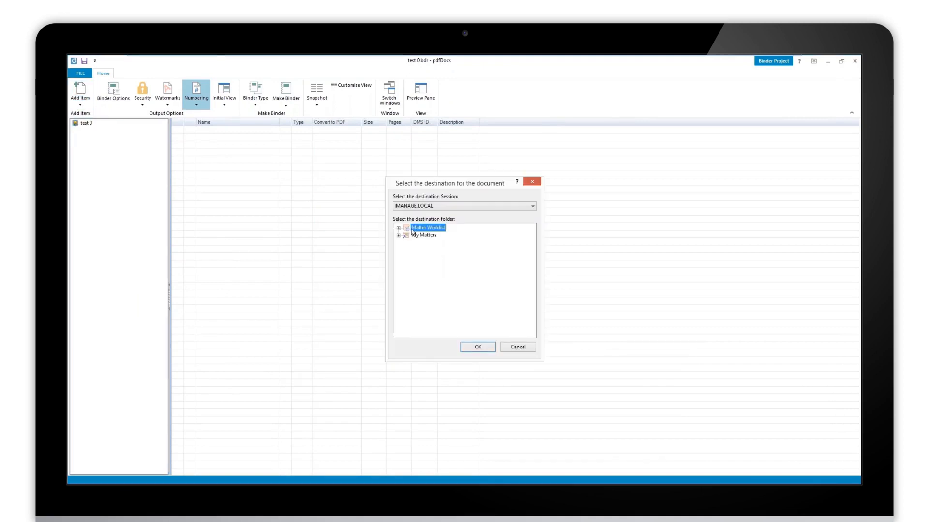
{"action": "left_click", "coordinate": [398, 228]}
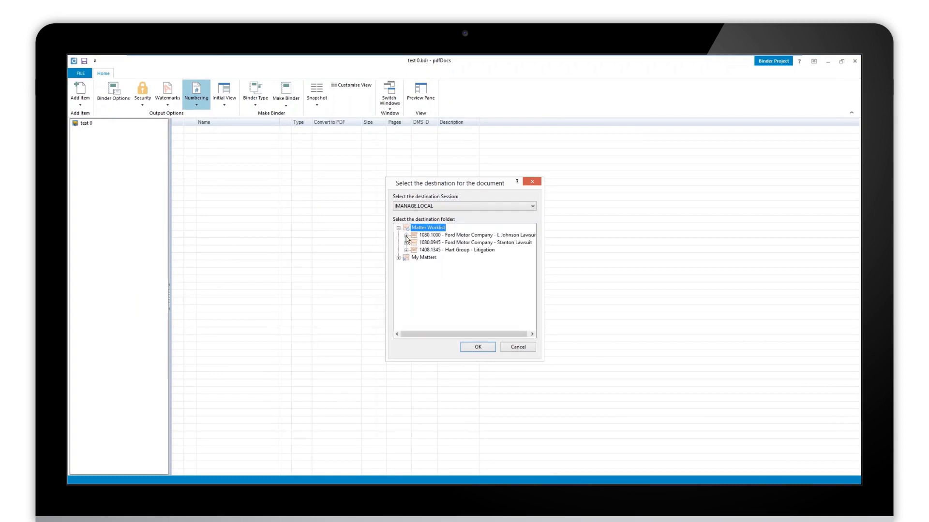
{"action": "left_click", "coordinate": [406, 235]}
{"action": "left_click", "coordinate": [445, 272]}
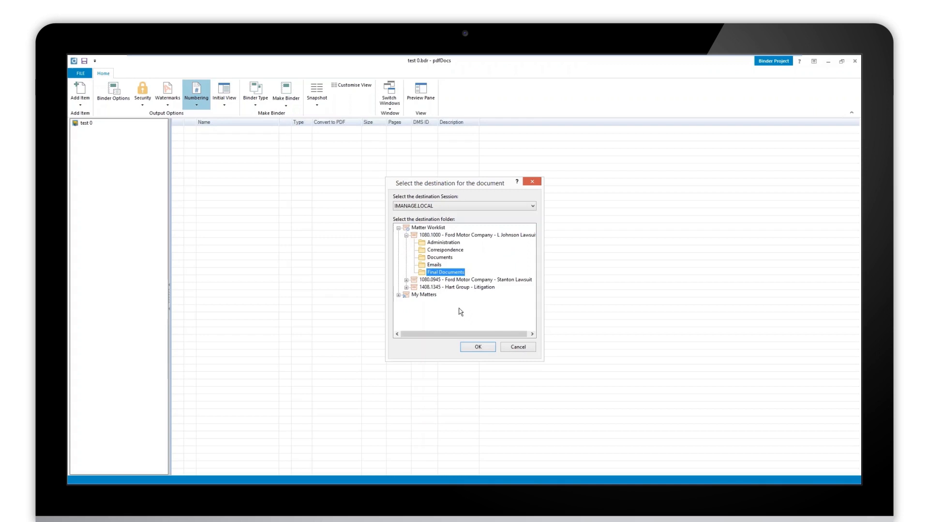
{"action": "left_click", "coordinate": [478, 347]}
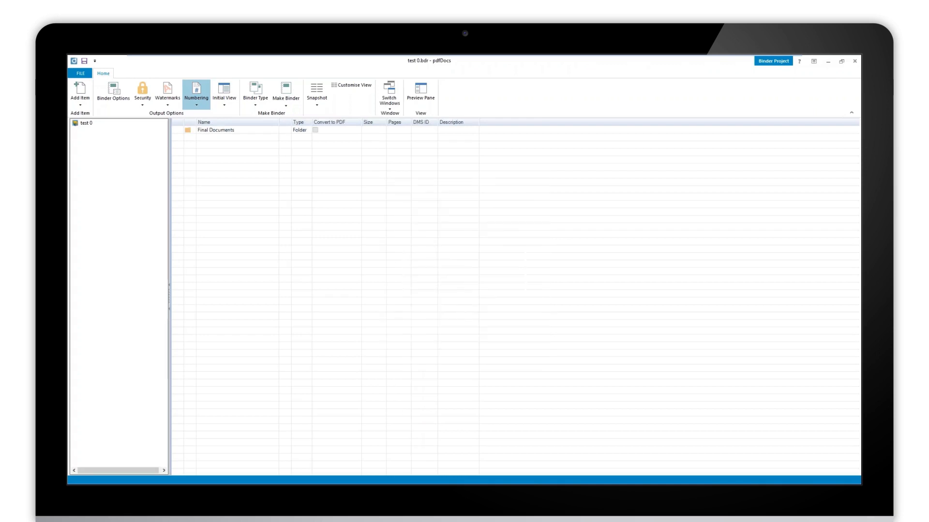
Customise the binder view to show the Document Date and Parties columns
{"action": "left_click", "coordinate": [348, 88]}
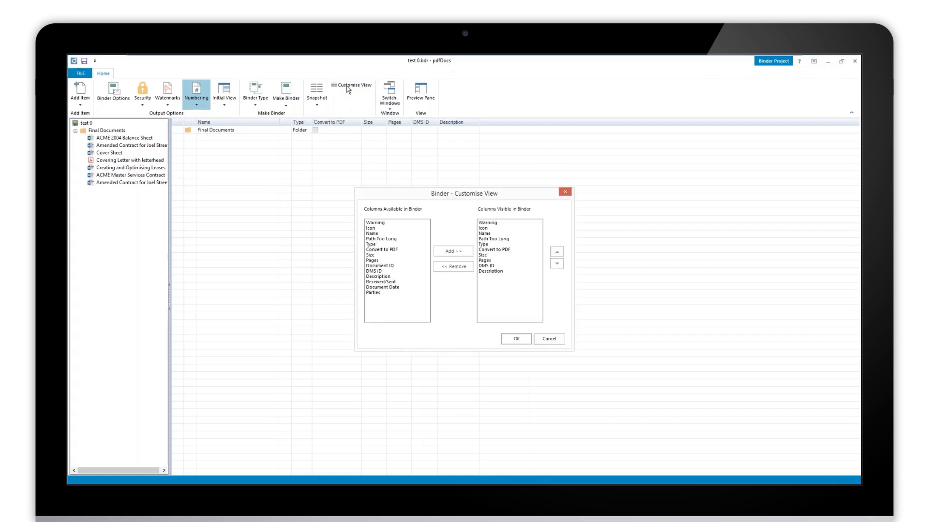
{"action": "left_click", "coordinate": [376, 287]}
{"action": "left_click", "coordinate": [447, 252]}
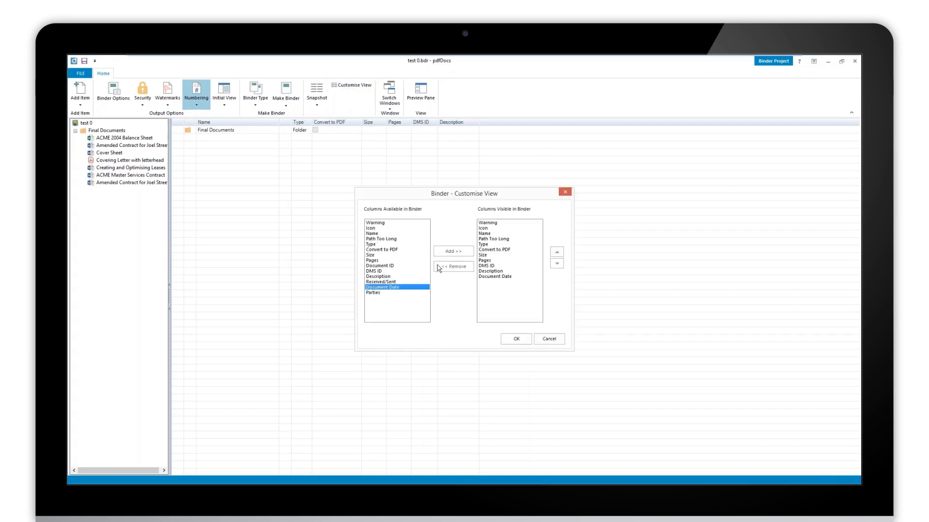
{"action": "left_click", "coordinate": [454, 252]}
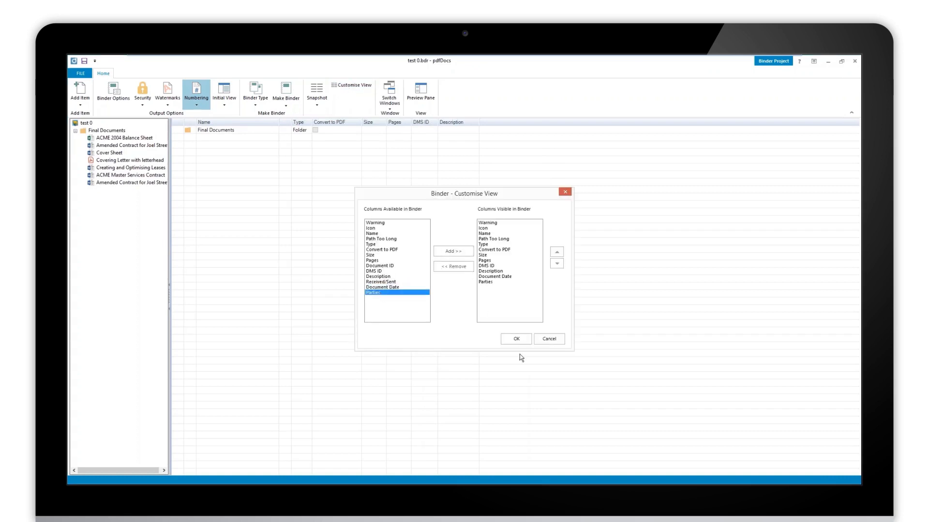
{"action": "left_click", "coordinate": [516, 339]}
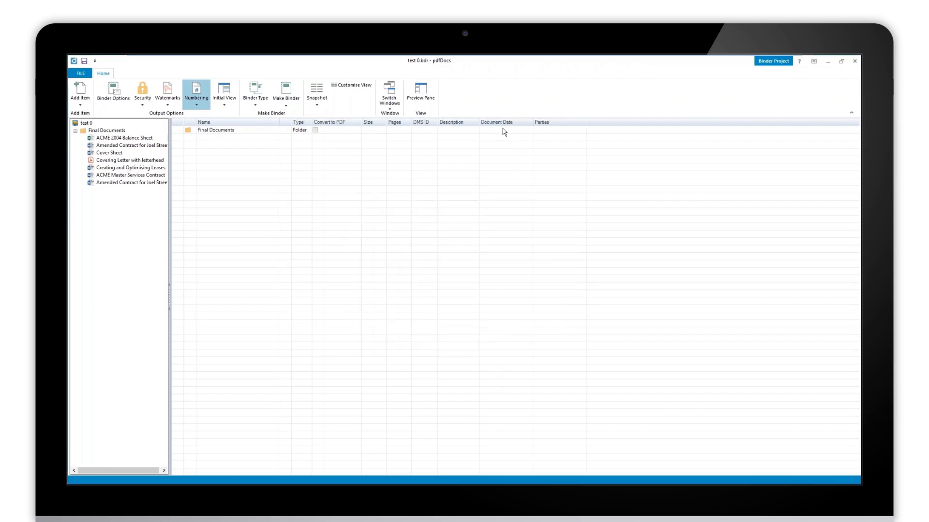
Fill in the Parties values for the first three documents in the Final Documents folder as NM, JP and NM
{"action": "left_click", "coordinate": [106, 131]}
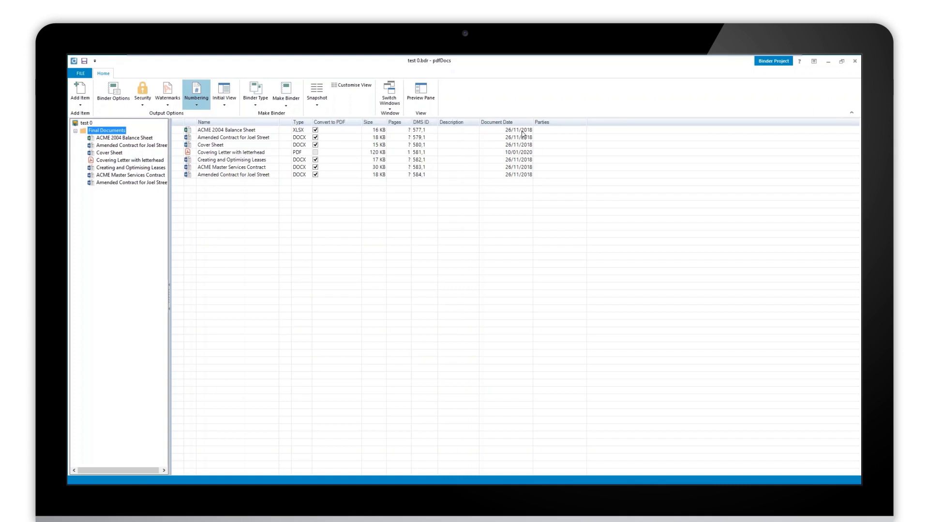
{"action": "left_click", "coordinate": [560, 130]}
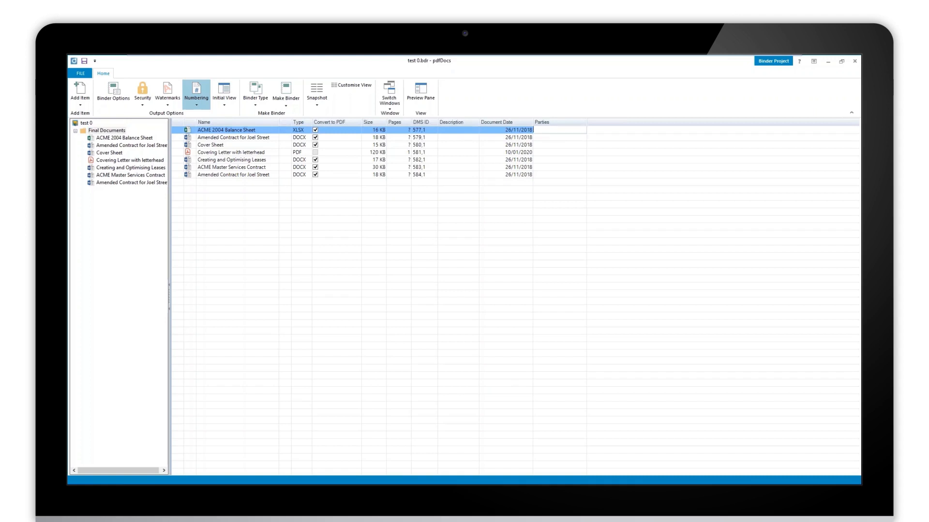
{"action": "type", "text": "NM"}
{"action": "key", "text": "Return"}
{"action": "left_click", "coordinate": [553, 138]}
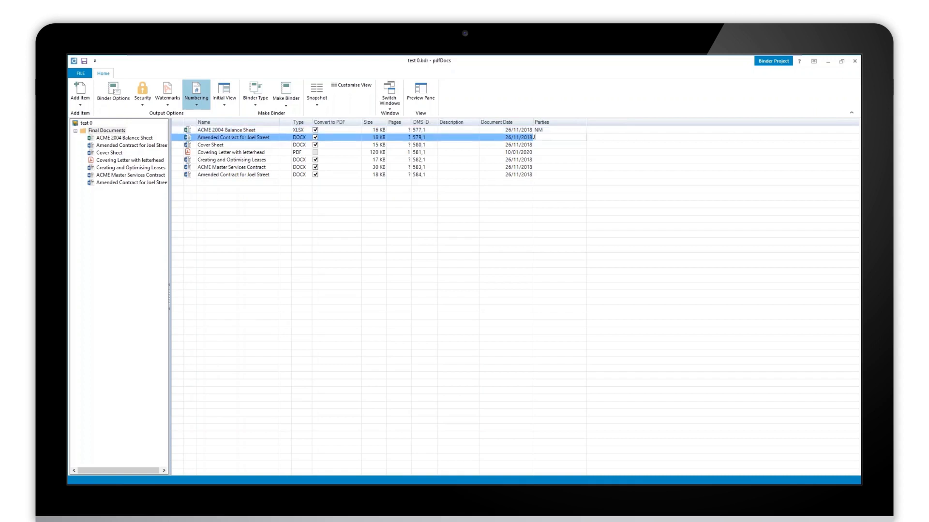
{"action": "key", "text": "Return"}
{"action": "left_click", "coordinate": [553, 145]}
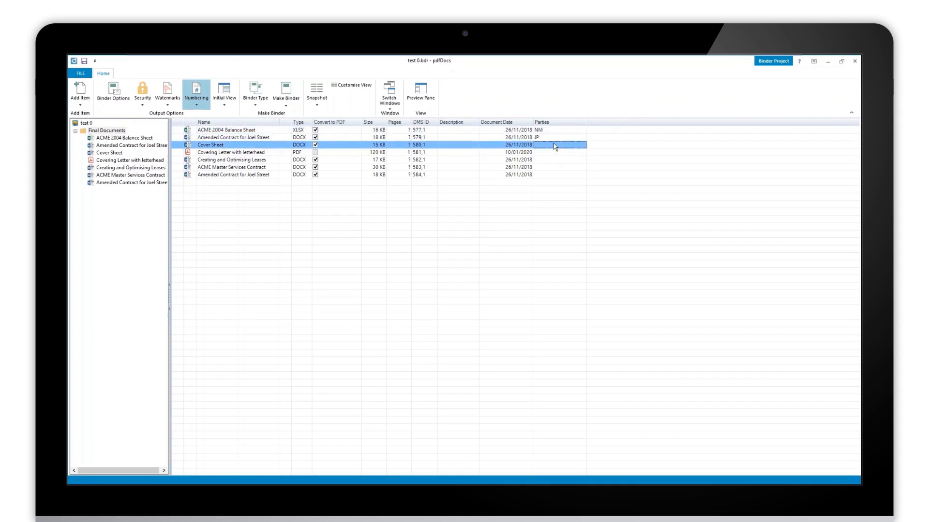
{"action": "left_click", "coordinate": [554, 145]}
{"action": "type", "text": "NM"}
{"action": "key", "text": "Return"}
Open the binder's table of contents template from the binder options for editing in Word, using the full screen
{"action": "left_click", "coordinate": [117, 93]}
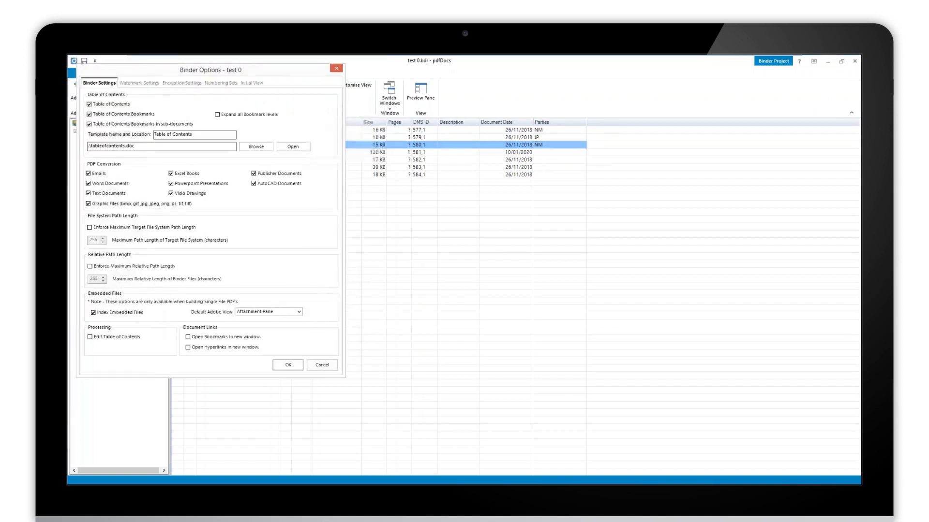
{"action": "left_click", "coordinate": [293, 148]}
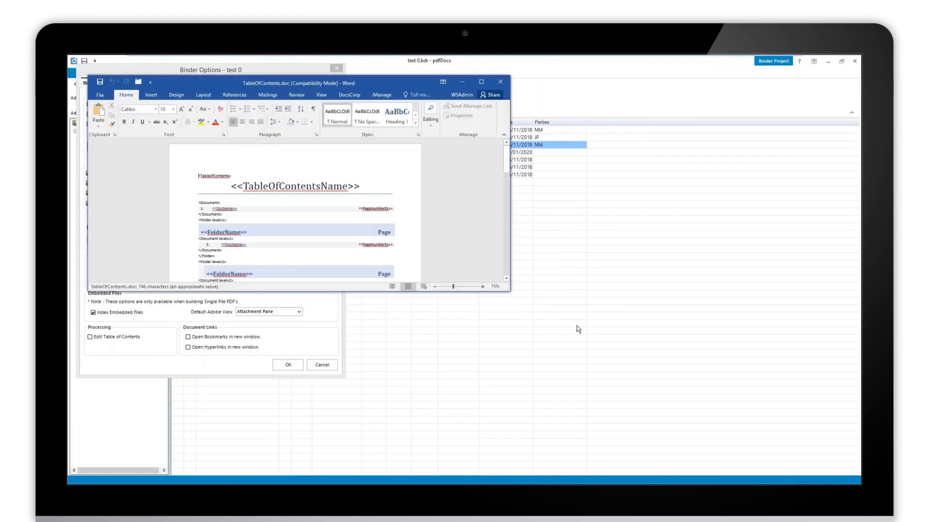
{"action": "left_click", "coordinate": [481, 83]}
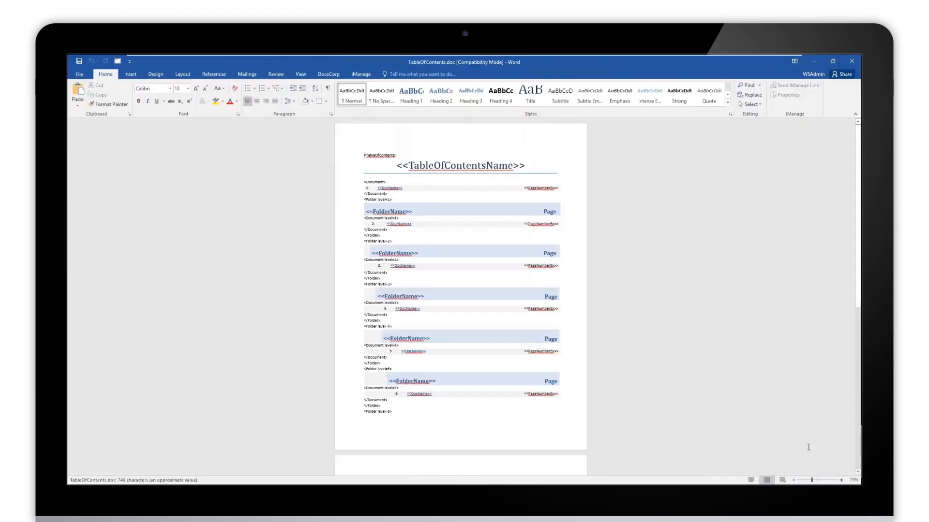
Add the fields <<DocDated>> and <<Parties>> after <<DocName>> in the level 1 document row, close the template and accept the binder options
{"action": "left_click", "coordinate": [841, 480]}
{"action": "left_click", "coordinate": [841, 481]}
{"action": "left_click", "coordinate": [841, 480]}
{"action": "left_click", "coordinate": [841, 480]}
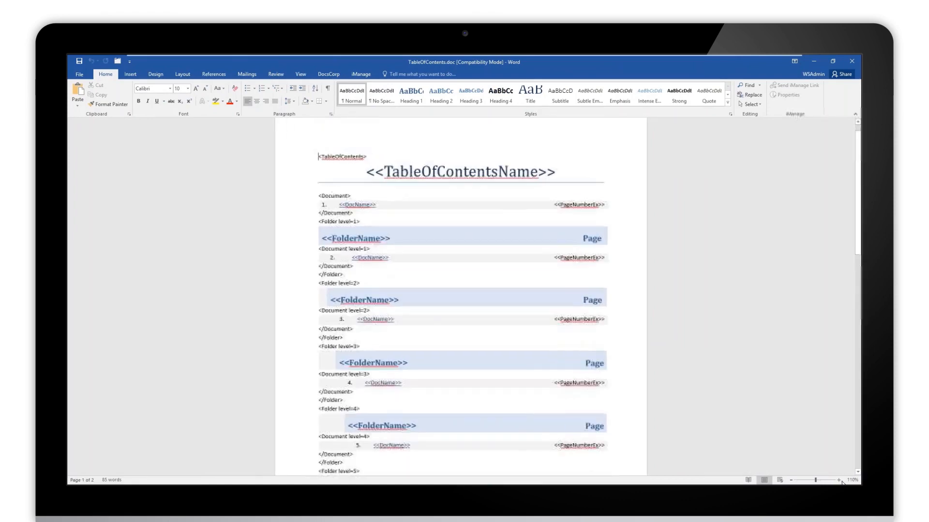
{"action": "left_click", "coordinate": [841, 481]}
{"action": "left_click", "coordinate": [841, 480]}
{"action": "left_click", "coordinate": [841, 480]}
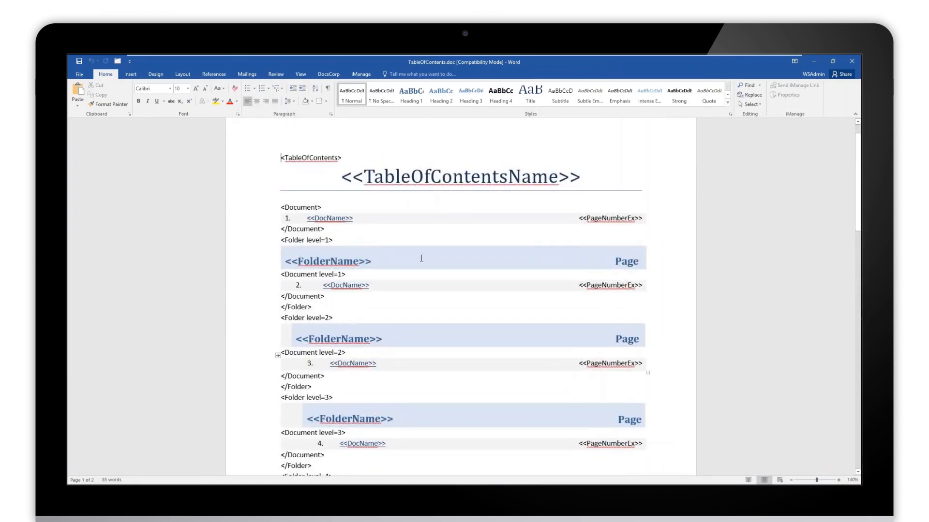
{"action": "left_click", "coordinate": [426, 285]}
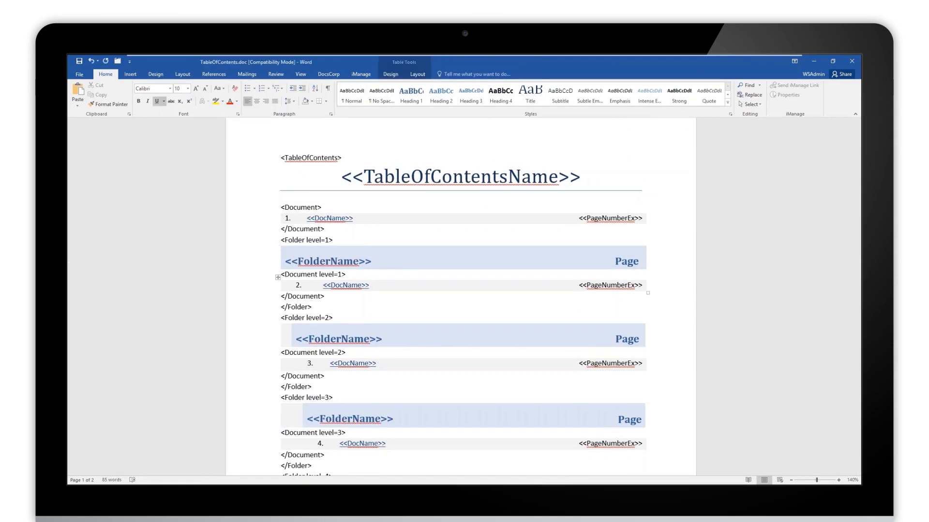
{"action": "type", "text": "<<DocDated>> <<Parties>>"}
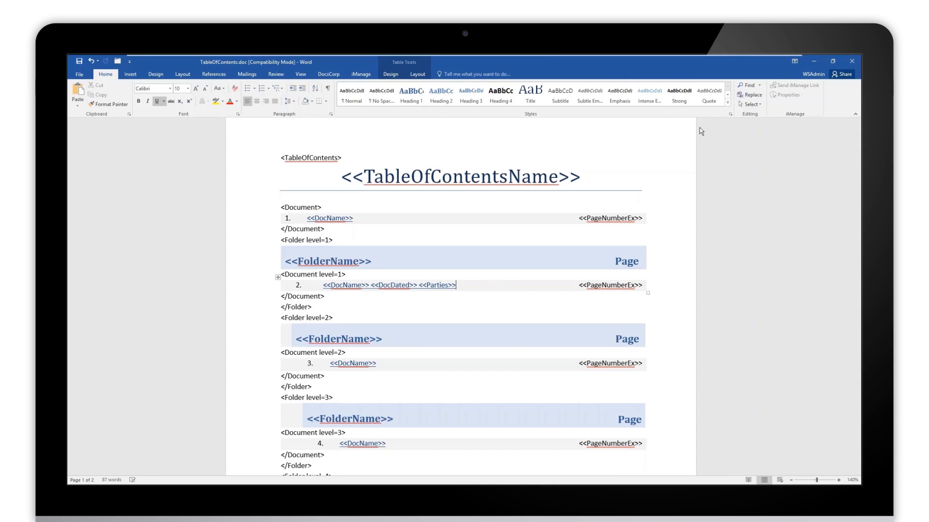
{"action": "left_click", "coordinate": [852, 61]}
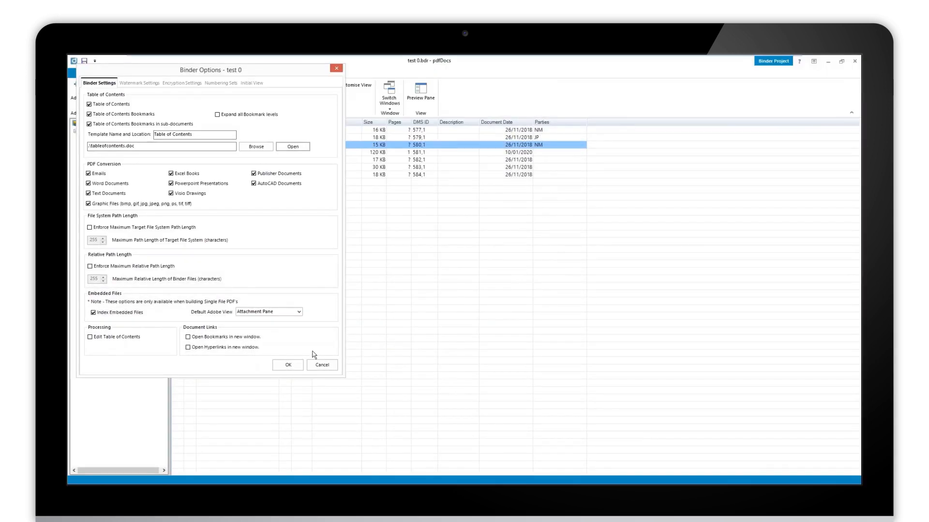
{"action": "left_click", "coordinate": [289, 365]}
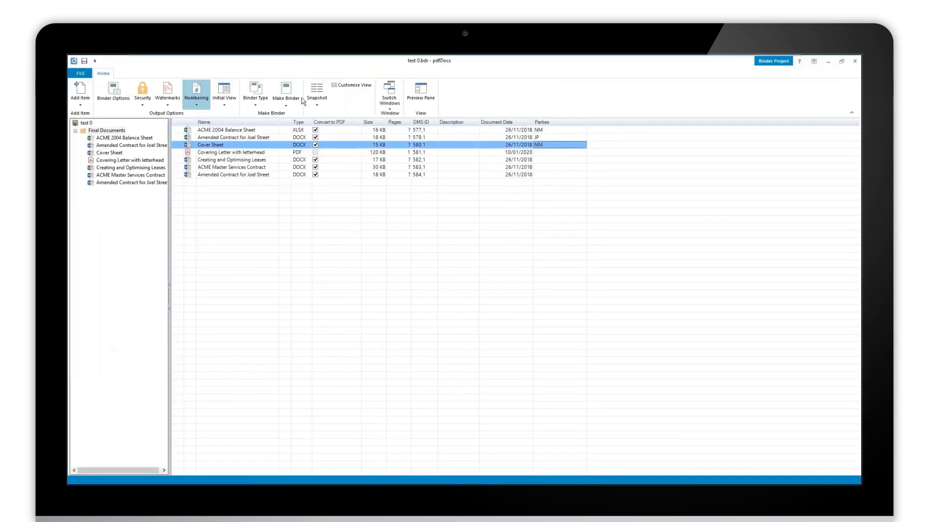
Make a Single PDF Binder named test 0 with a table of contents, and view the table of contents enlarged in the resulting PDF
{"action": "left_click", "coordinate": [287, 92]}
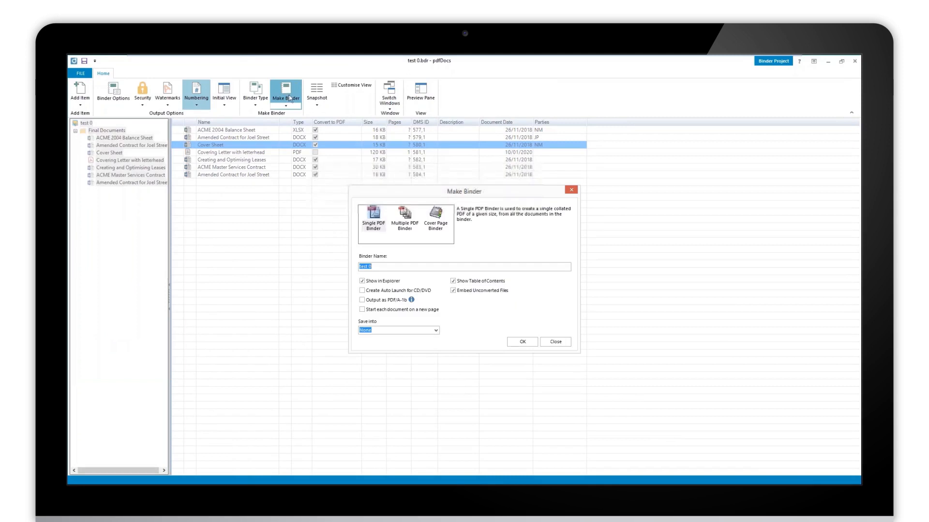
{"action": "left_click", "coordinate": [519, 342]}
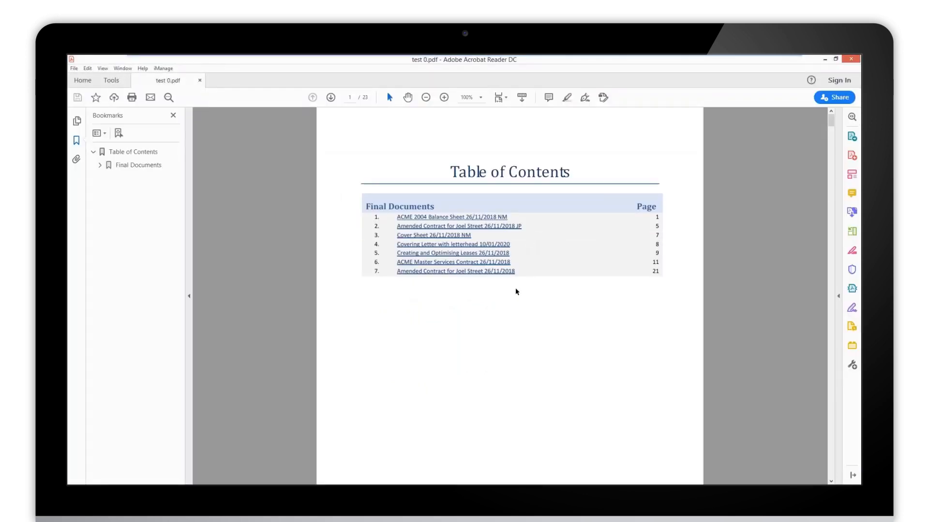
{"action": "scroll", "coordinate": [478, 217], "scroll_direction": "up", "scroll_amount": 3}
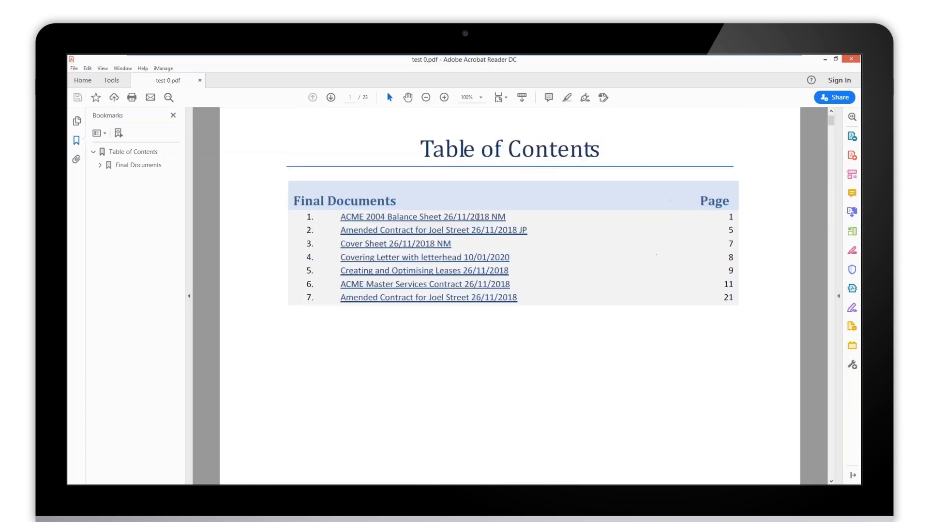